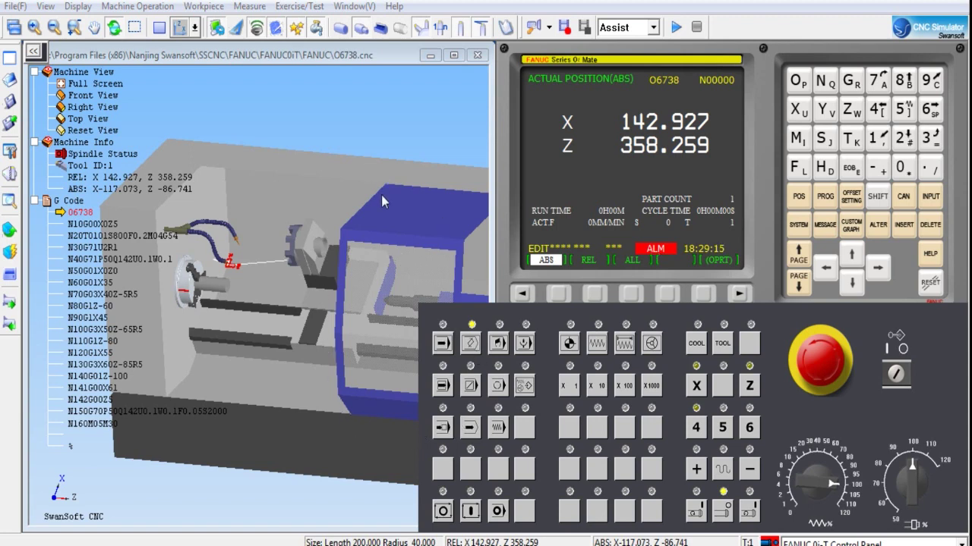
- Close the lathe's safety door and switch the machine display to the 2D view
{"action": "left_click", "coordinate": [10, 278]}
{"action": "left_click_drag", "start_coordinate": [243, 270], "coordinate": [170, 95]}
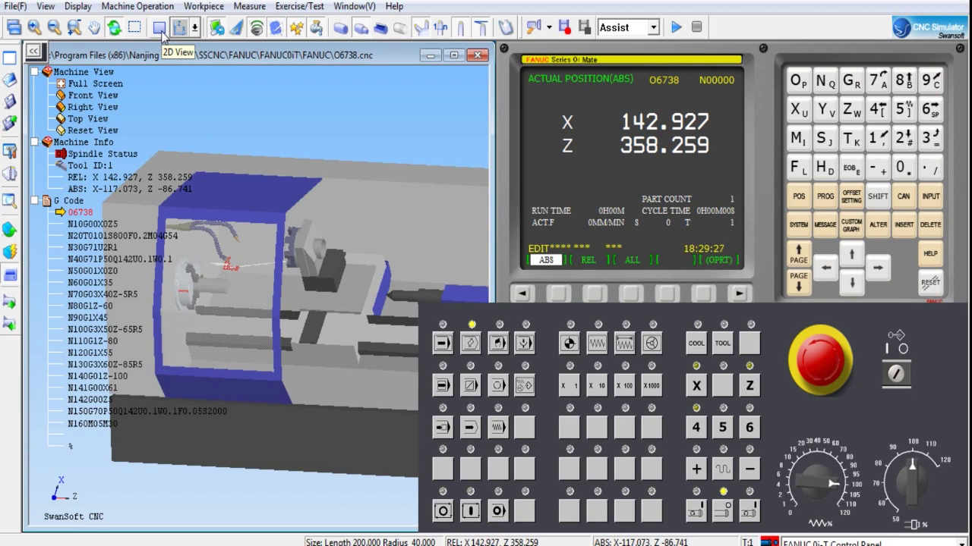
{"action": "left_click", "coordinate": [163, 34]}
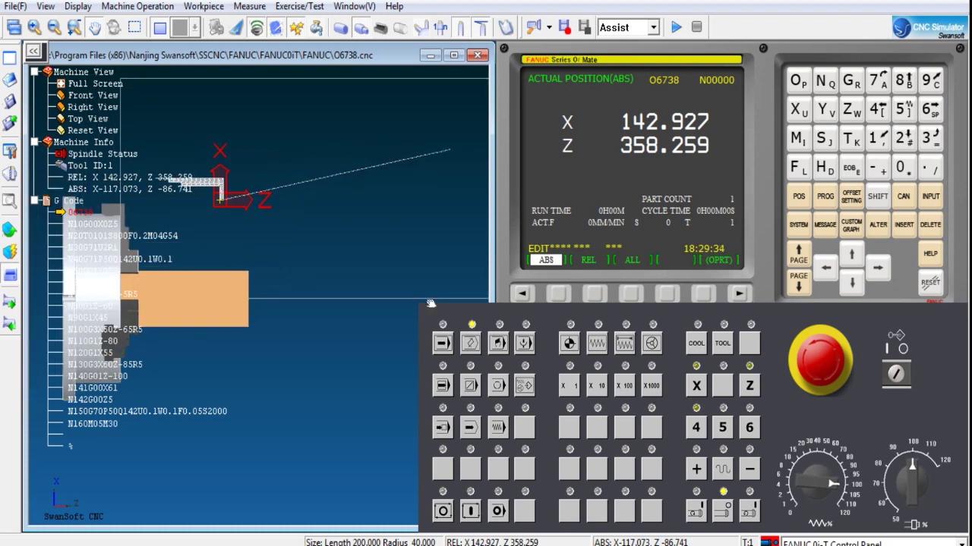
- Assign external turning tool 001 to station 01 of the tool magazine and accept the tool setup
{"action": "left_click", "coordinate": [11, 173]}
{"action": "left_click", "coordinate": [327, 154]}
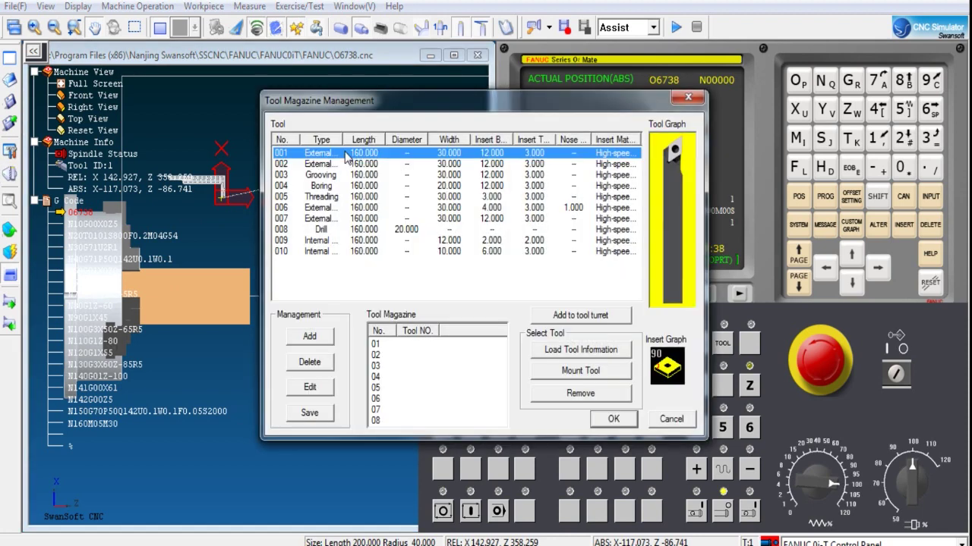
{"action": "left_click", "coordinate": [412, 345]}
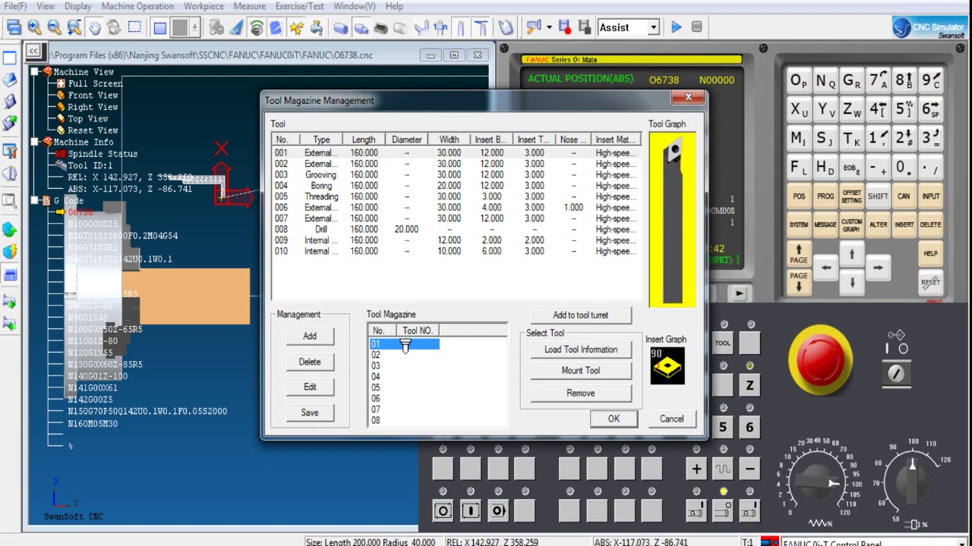
{"action": "left_click", "coordinate": [613, 419]}
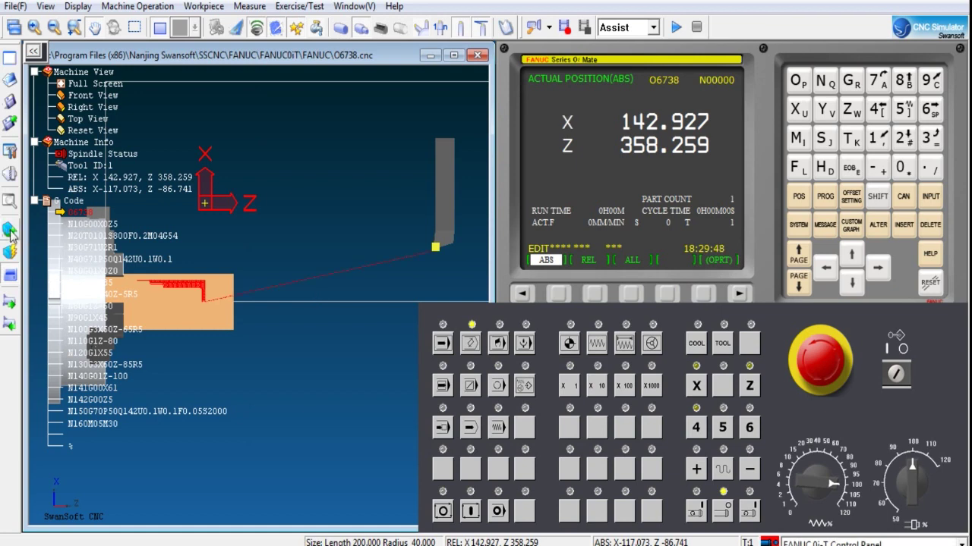
- Replace the workpiece with stock of length 150 and diameter 60
{"action": "left_click", "coordinate": [10, 232]}
{"action": "left_click", "coordinate": [67, 227]}
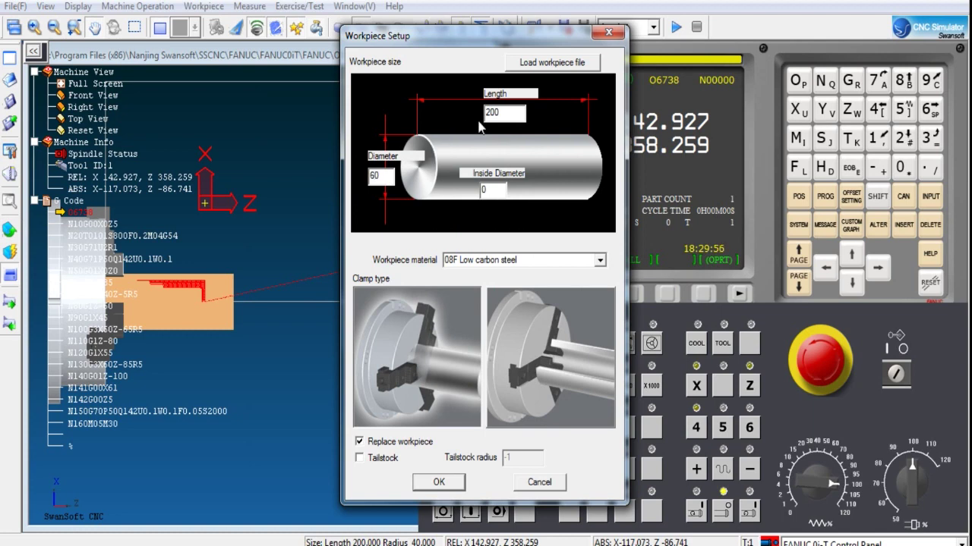
{"action": "left_click_drag", "start_coordinate": [474, 113], "coordinate": [454, 121]}
{"action": "type", "text": "150"}
{"action": "left_click", "coordinate": [445, 485]}
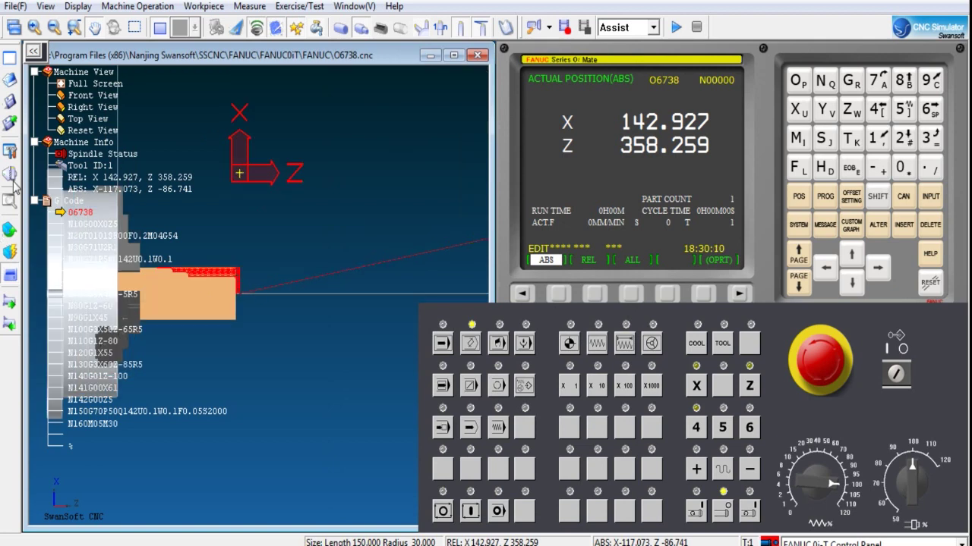
- Move the tool with Rapid Position to the centre of the workpiece's end face
{"action": "left_click", "coordinate": [11, 232]}
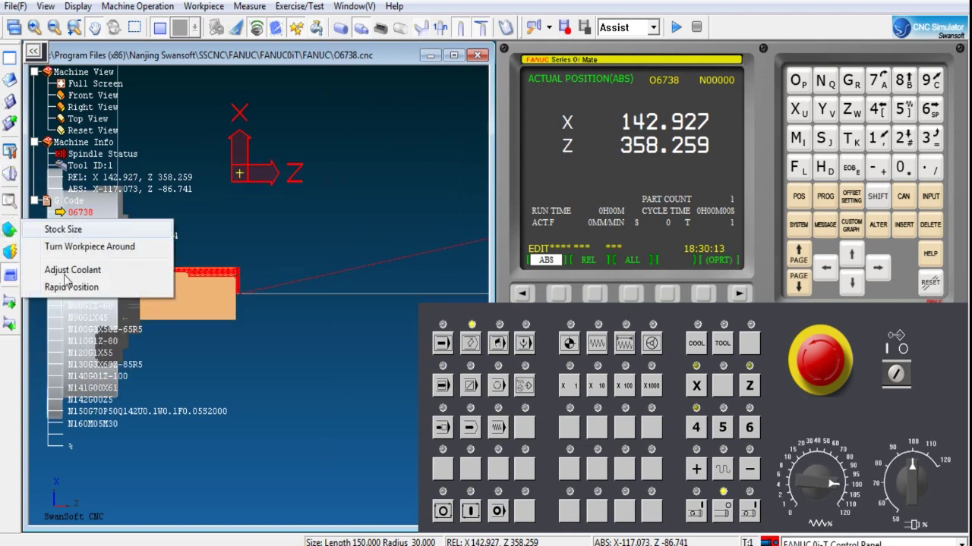
{"action": "left_click", "coordinate": [76, 286]}
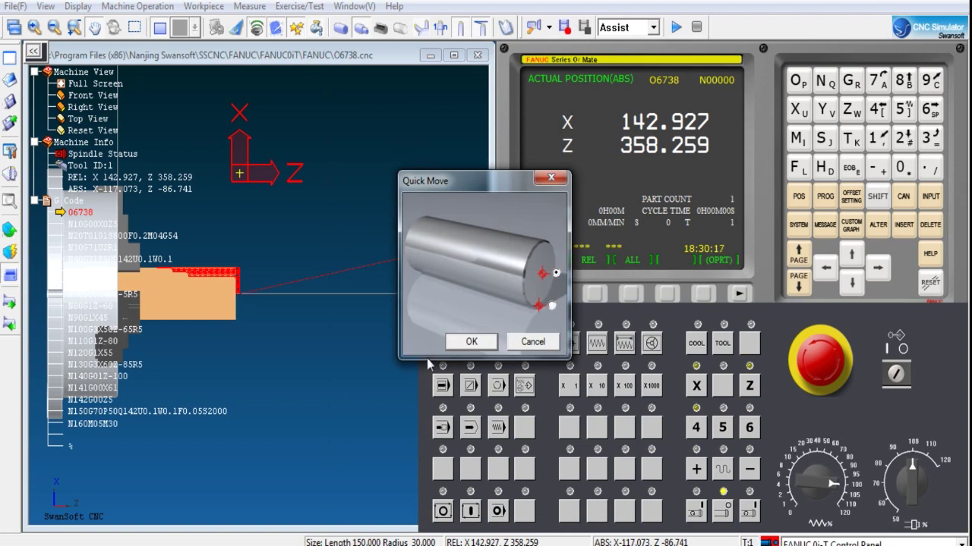
{"action": "left_click", "coordinate": [472, 343]}
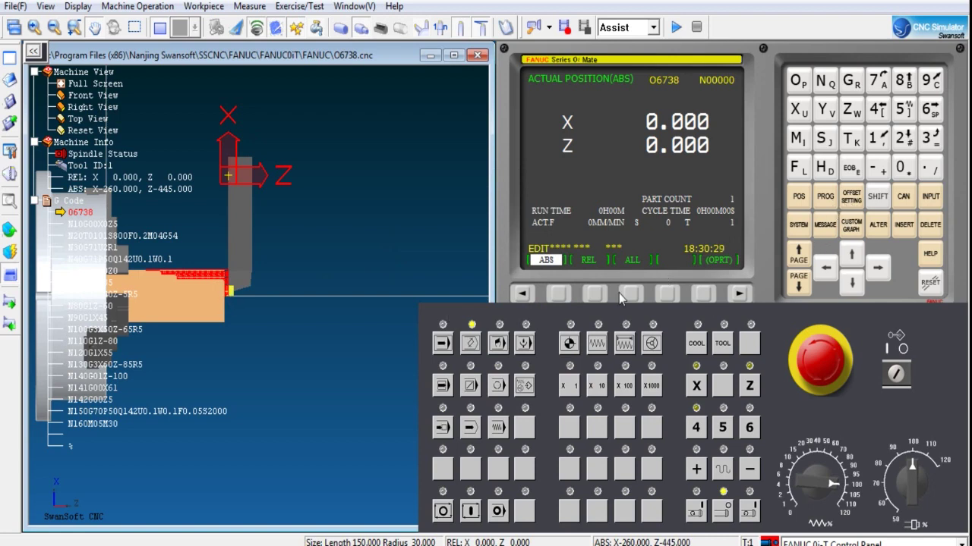
- Measure the G54 work offset's X value at the current tool position using X0
{"action": "left_click", "coordinate": [851, 199]}
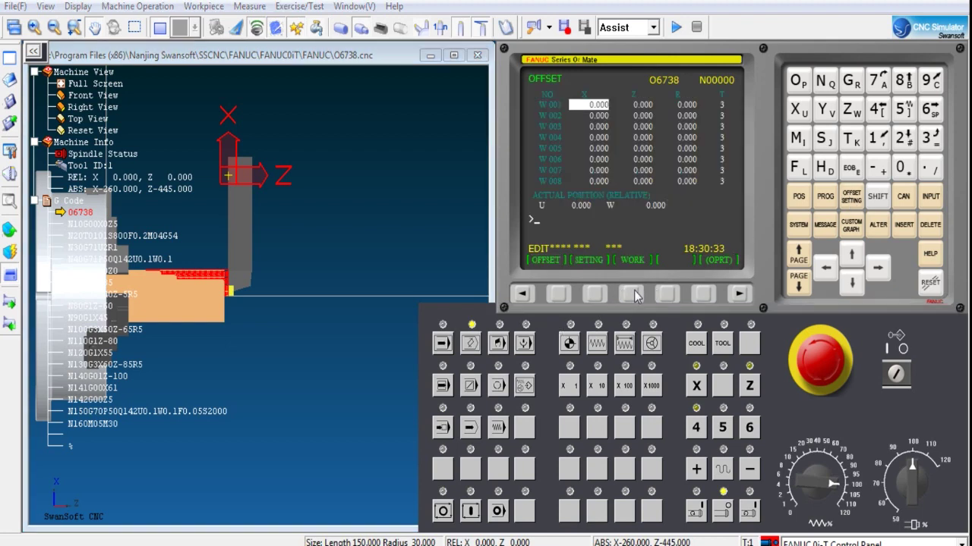
{"action": "left_click", "coordinate": [633, 295]}
{"action": "left_click", "coordinate": [852, 282]}
{"action": "left_click", "coordinate": [852, 284]}
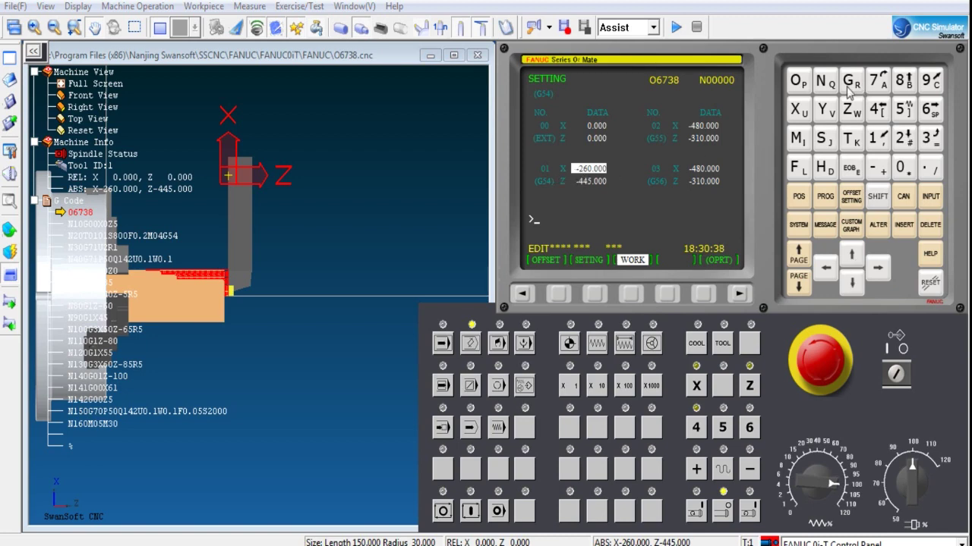
{"action": "left_click", "coordinate": [799, 109]}
{"action": "left_click", "coordinate": [901, 169]}
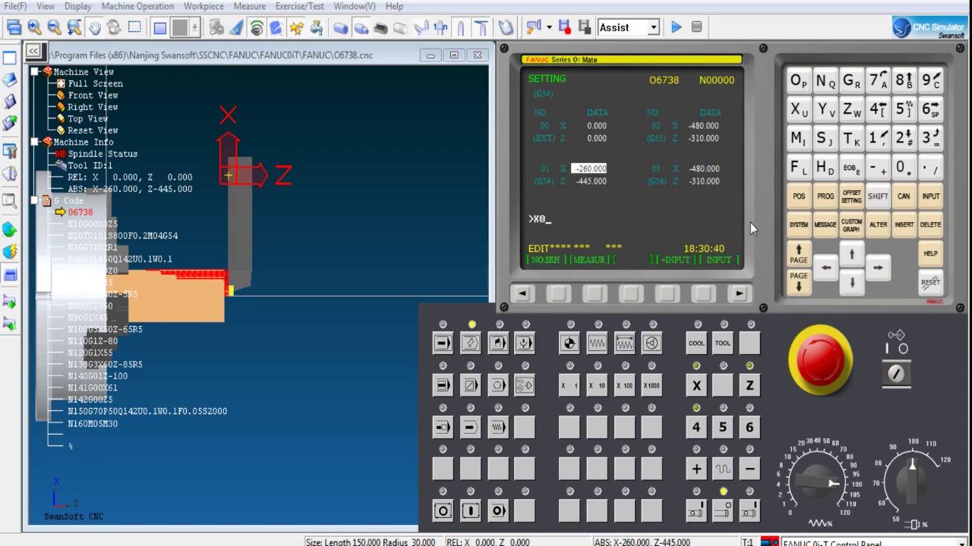
{"action": "left_click", "coordinate": [595, 294]}
- Measure the G54 work offset's Z value at the same tool position using Z0
{"action": "left_click", "coordinate": [851, 282]}
{"action": "left_click", "coordinate": [849, 111]}
{"action": "left_click", "coordinate": [597, 295]}
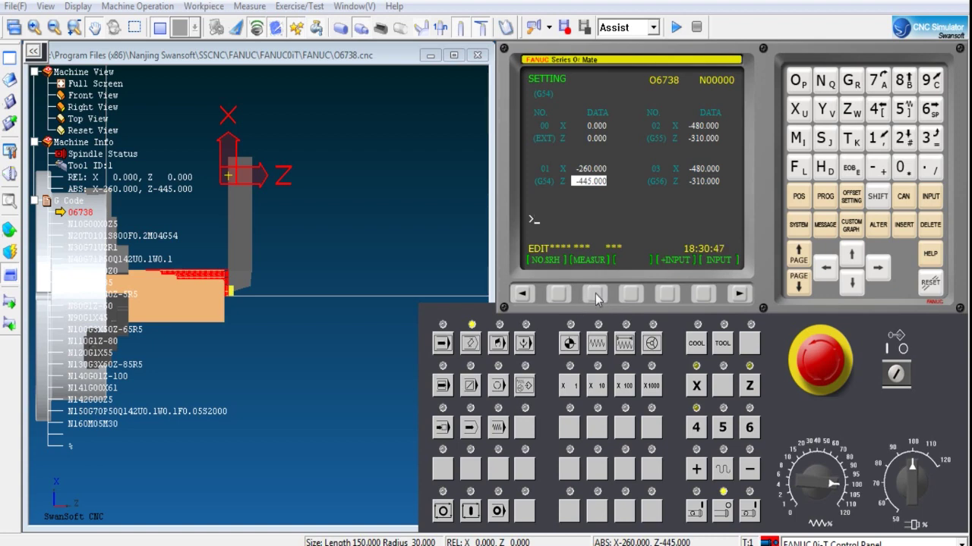
- Show the actual position display and return the X and Z axes to the machine reference point
{"action": "left_click", "coordinate": [800, 207]}
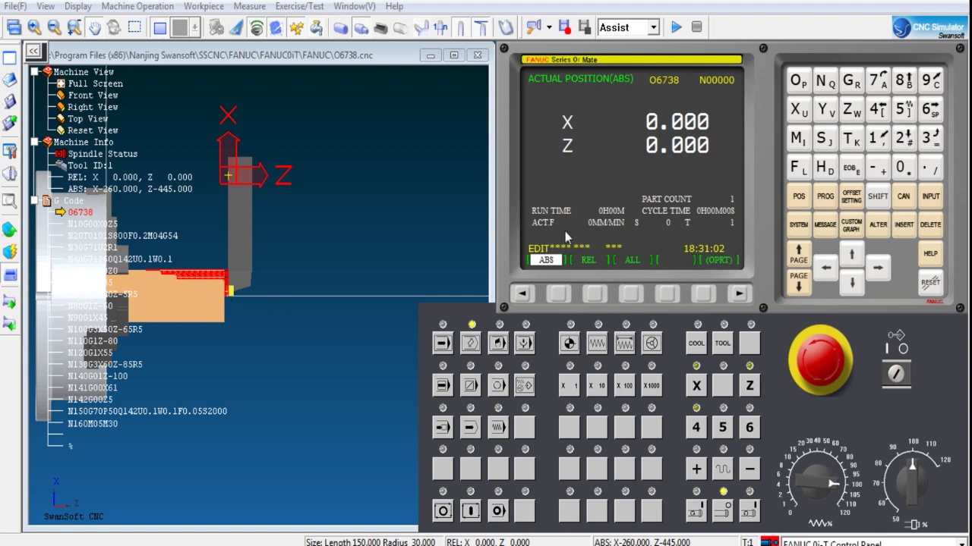
{"action": "left_click_drag", "start_coordinate": [358, 251], "coordinate": [340, 254]}
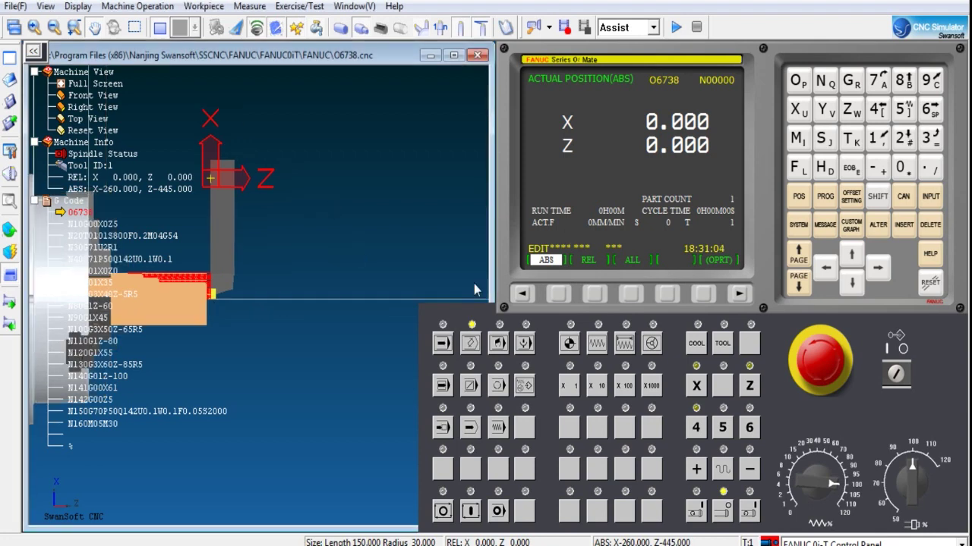
{"action": "left_click", "coordinate": [569, 343]}
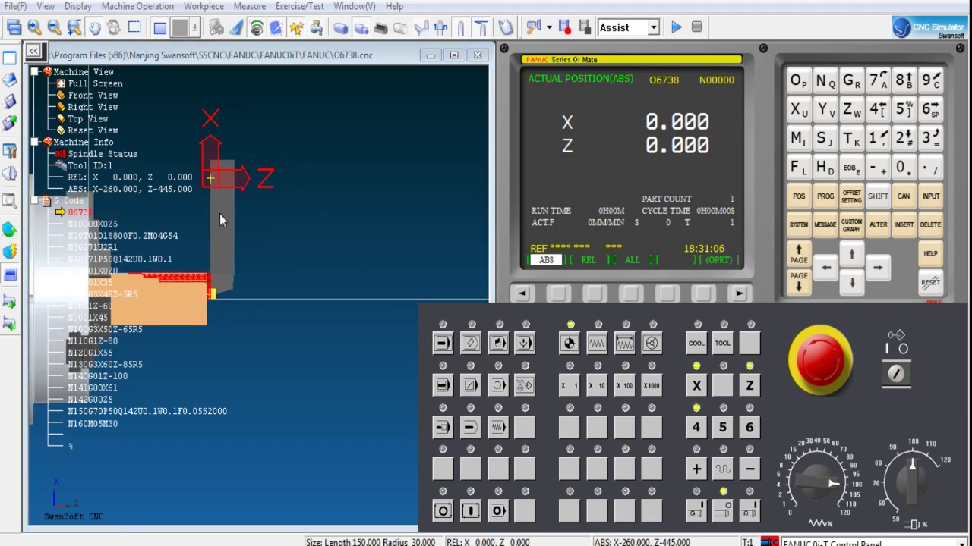
{"action": "left_click", "coordinate": [696, 386]}
{"action": "left_click", "coordinate": [750, 386]}
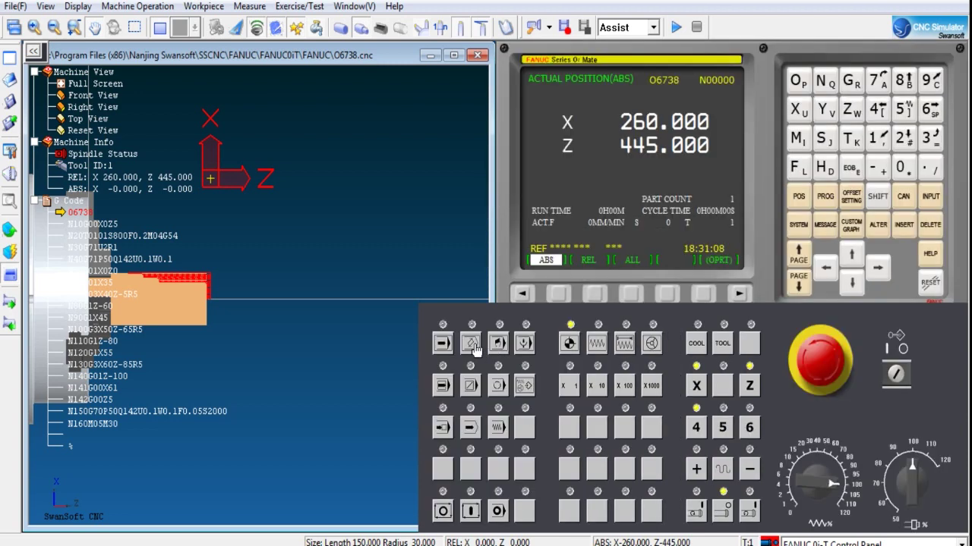
- Display program O6738 in edit mode and examine the G71 roughing toolpath up close at the workpiece's end face
{"action": "left_click", "coordinate": [474, 347]}
{"action": "left_click", "coordinate": [825, 198]}
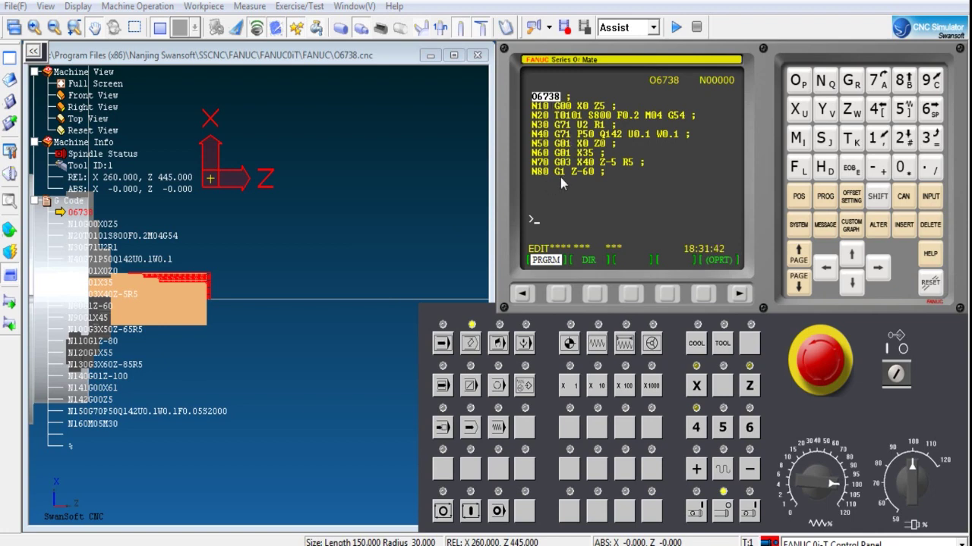
{"action": "left_click_drag", "start_coordinate": [203, 300], "coordinate": [238, 279]}
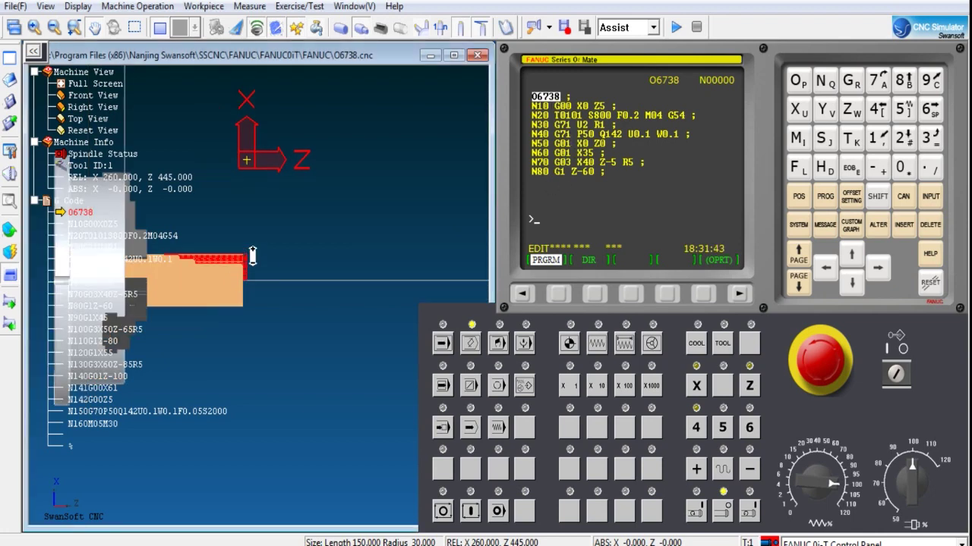
{"action": "scroll", "coordinate": [246, 260], "scroll_direction": "down", "scroll_amount": 4}
{"action": "scroll", "coordinate": [239, 274], "scroll_direction": "up", "scroll_amount": 7}
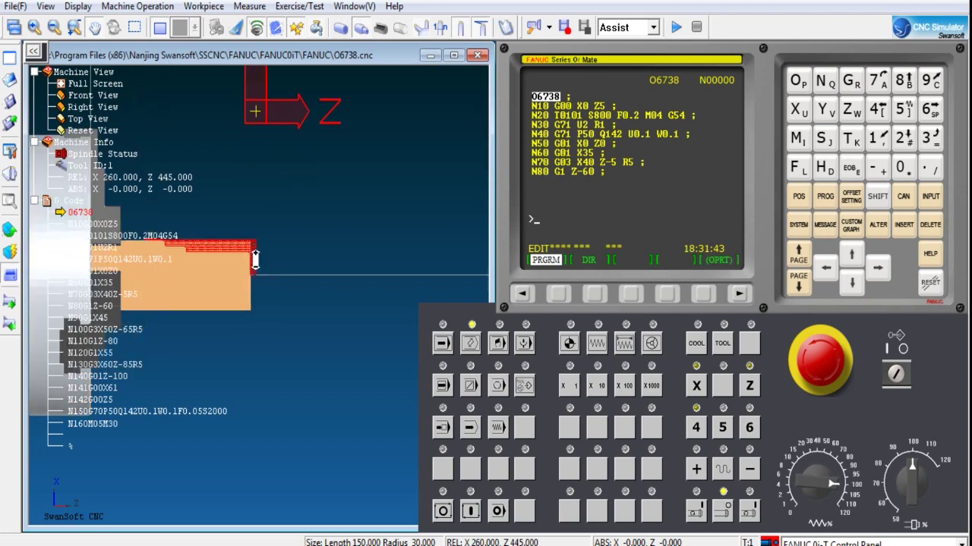
{"action": "scroll", "coordinate": [255, 259], "scroll_direction": "up", "scroll_amount": 3}
{"action": "left_click_drag", "start_coordinate": [273, 264], "coordinate": [300, 273]}
{"action": "scroll", "coordinate": [269, 242], "scroll_direction": "up", "scroll_amount": 4}
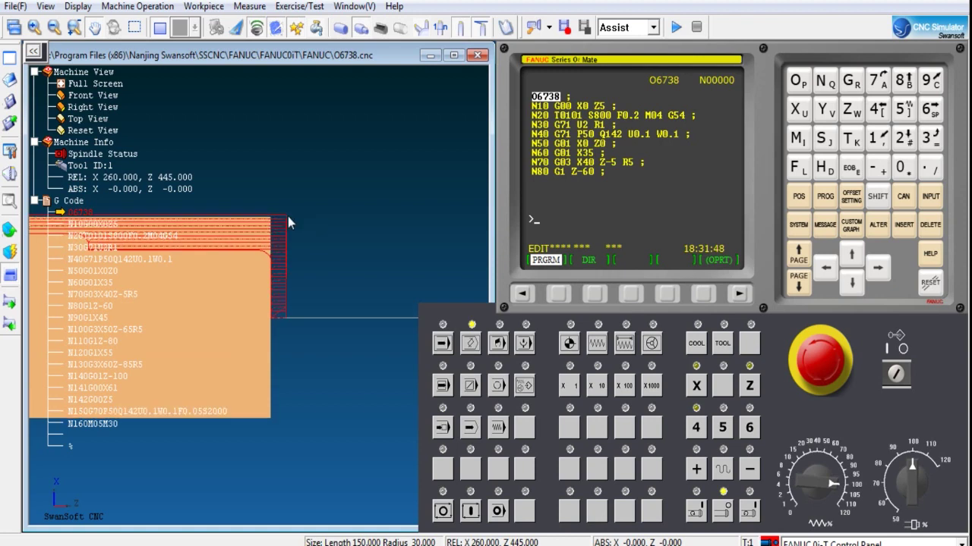
{"action": "scroll", "coordinate": [272, 255], "scroll_direction": "up", "scroll_amount": 4}
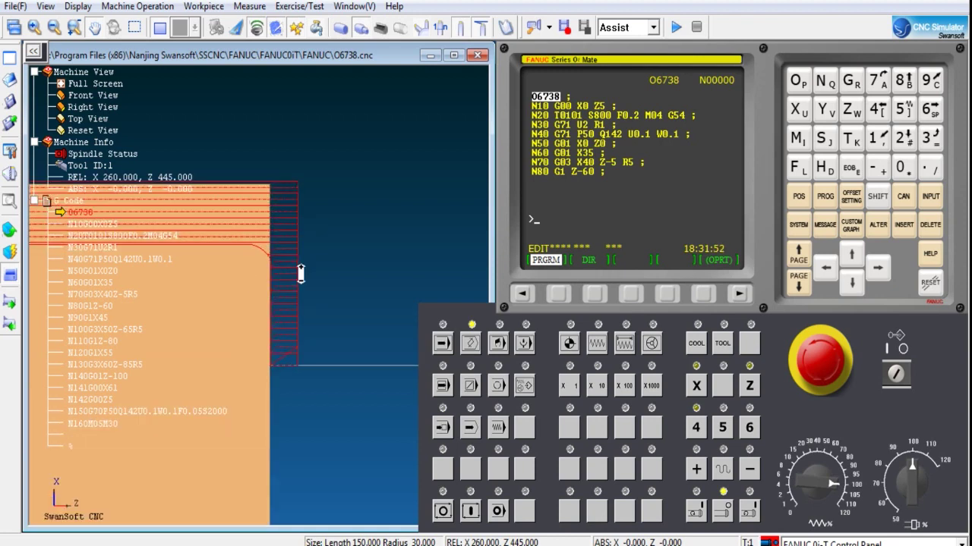
{"action": "scroll", "coordinate": [289, 275], "scroll_direction": "up", "scroll_amount": 4}
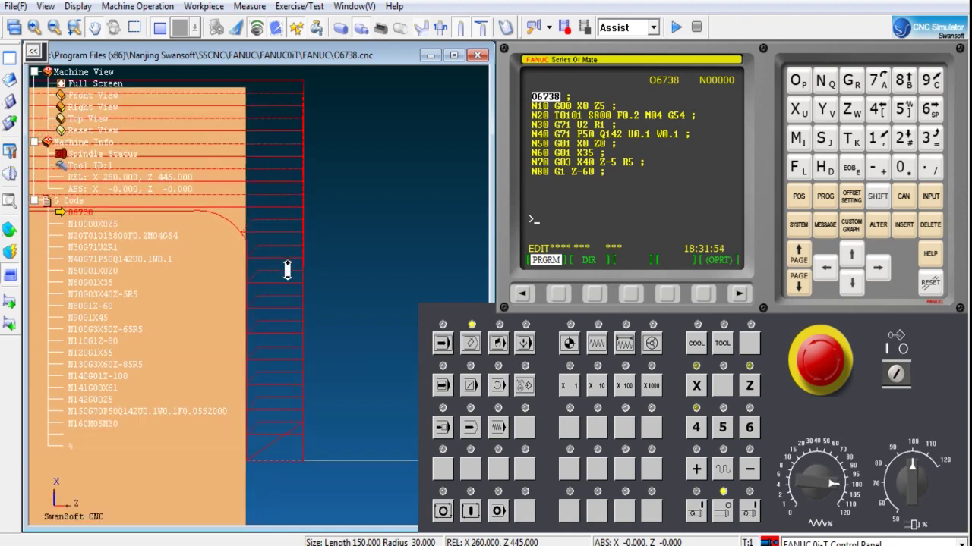
{"action": "scroll", "coordinate": [255, 275], "scroll_direction": "up", "scroll_amount": 1}
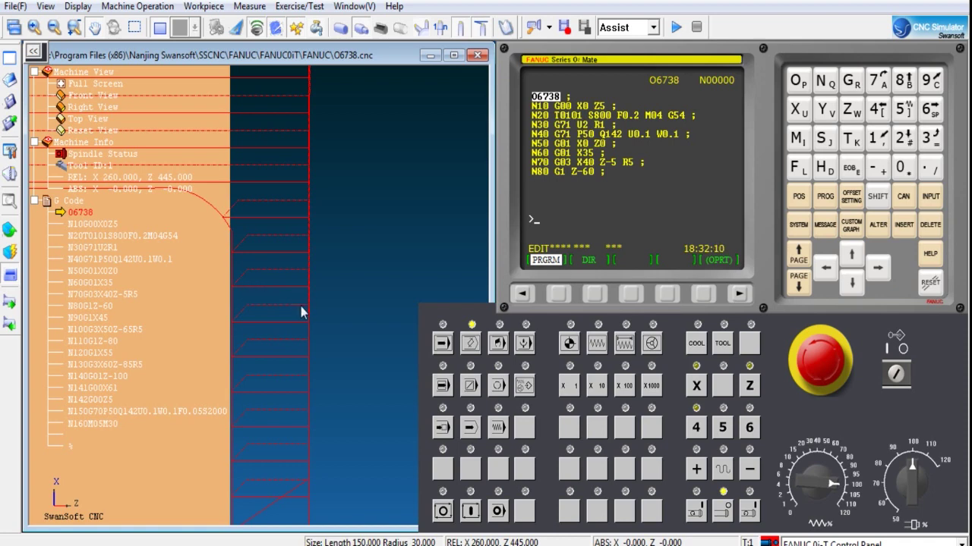
{"action": "scroll", "coordinate": [300, 309], "scroll_direction": "up", "scroll_amount": 1}
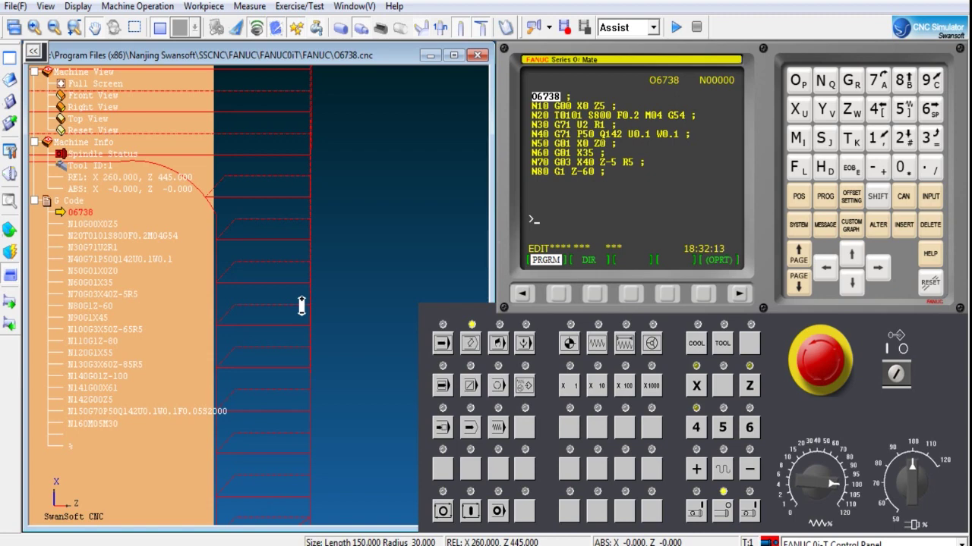
{"action": "scroll", "coordinate": [300, 306], "scroll_direction": "down", "scroll_amount": 4}
{"action": "scroll", "coordinate": [301, 306], "scroll_direction": "down", "scroll_amount": 4}
{"action": "scroll", "coordinate": [401, 307], "scroll_direction": "down", "scroll_amount": 1}
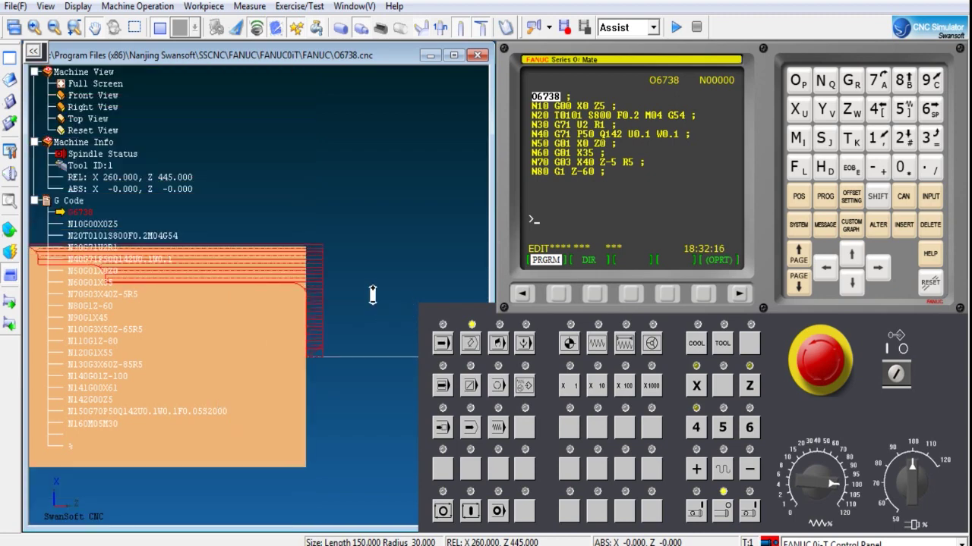
{"action": "scroll", "coordinate": [373, 295], "scroll_direction": "down", "scroll_amount": 4}
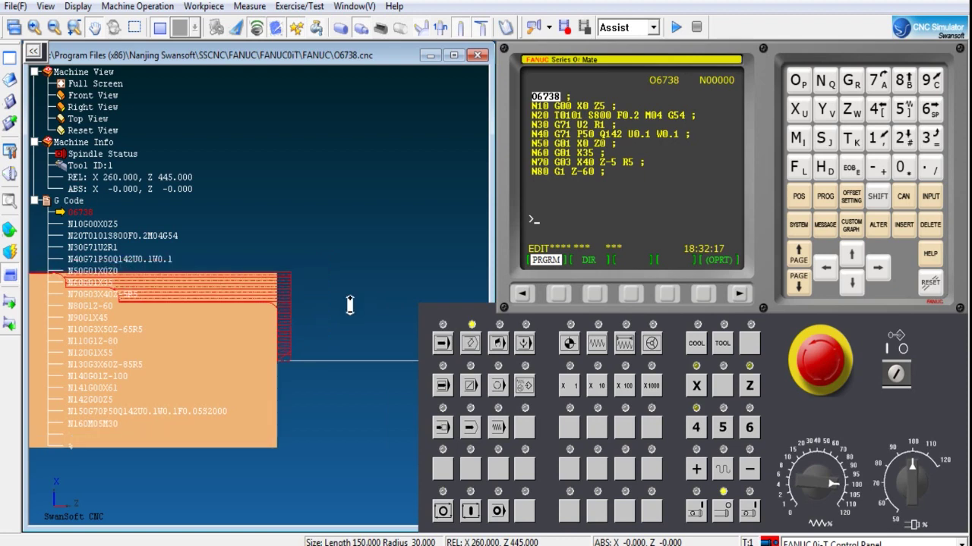
{"action": "scroll", "coordinate": [349, 306], "scroll_direction": "down", "scroll_amount": 4}
{"action": "scroll", "coordinate": [353, 307], "scroll_direction": "down", "scroll_amount": 2}
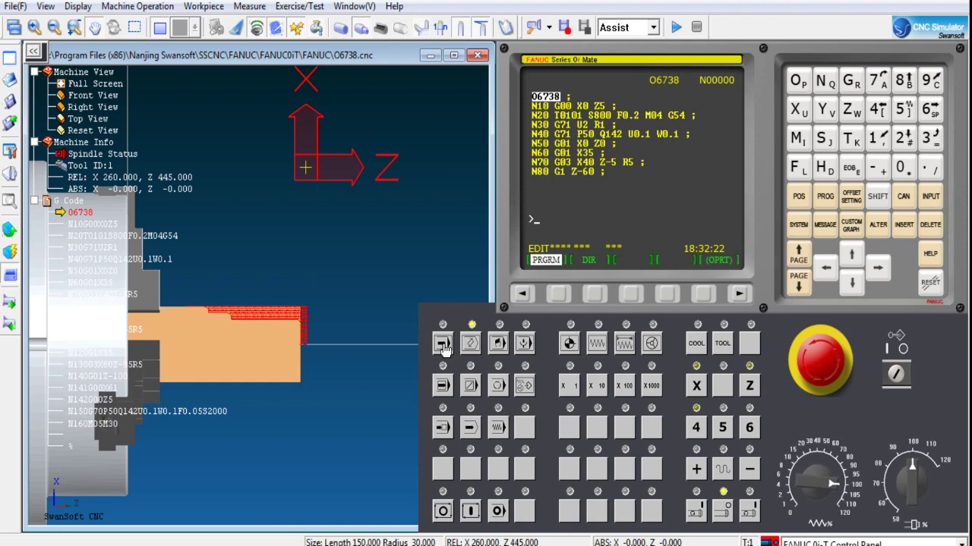
- Switch to automatic mode with single block on and execute block N10 of program O6738
{"action": "left_click", "coordinate": [443, 344]}
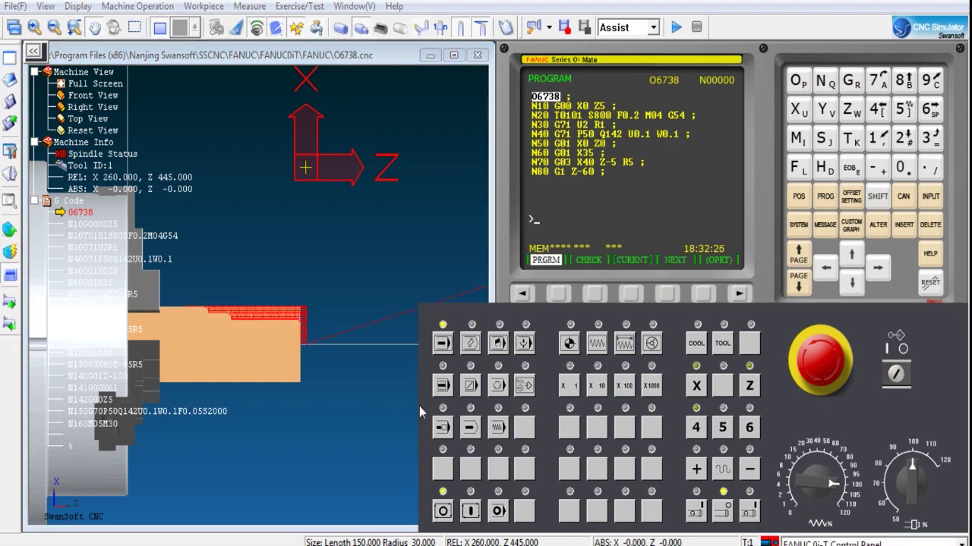
{"action": "left_click", "coordinate": [442, 385]}
{"action": "left_click", "coordinate": [470, 513]}
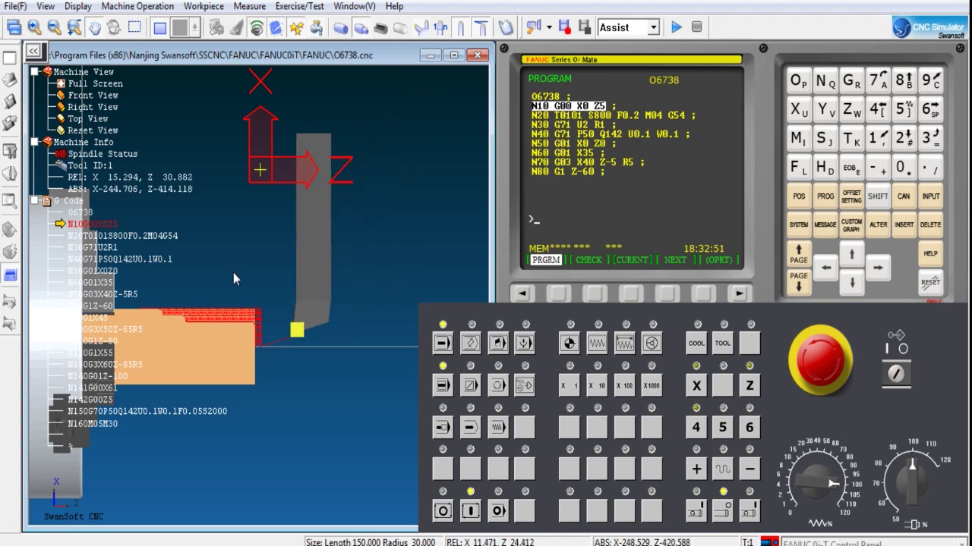
- Execute block N20, which calls tool T0101 and starts the spindle at S800, with the tool tip in close view
{"action": "left_click_drag", "start_coordinate": [246, 350], "coordinate": [271, 339]}
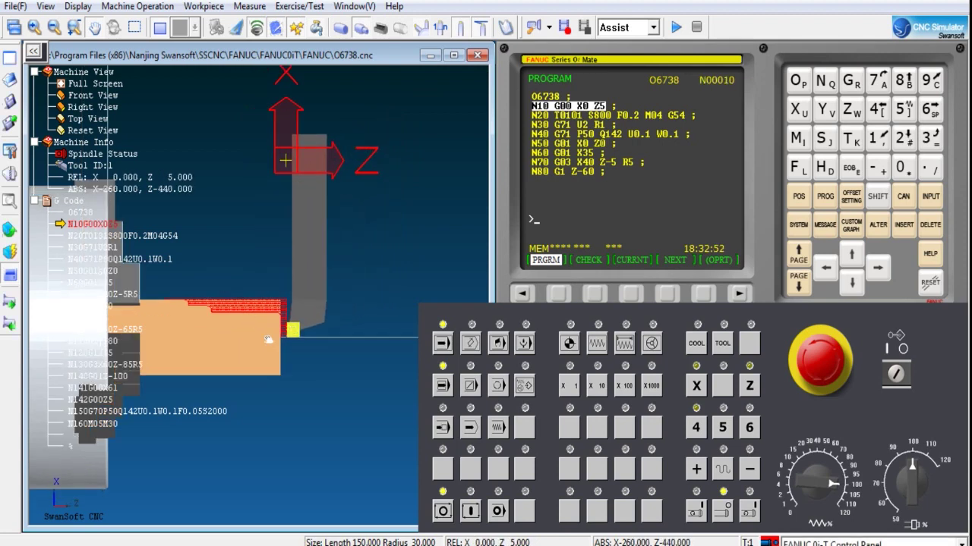
{"action": "scroll", "coordinate": [247, 299], "scroll_direction": "down", "scroll_amount": 1}
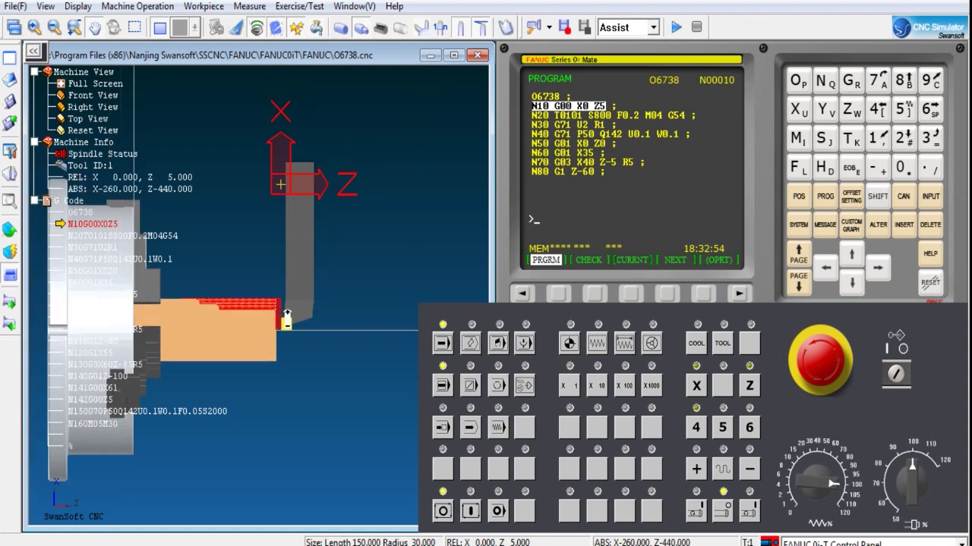
{"action": "scroll", "coordinate": [271, 316], "scroll_direction": "up", "scroll_amount": 4}
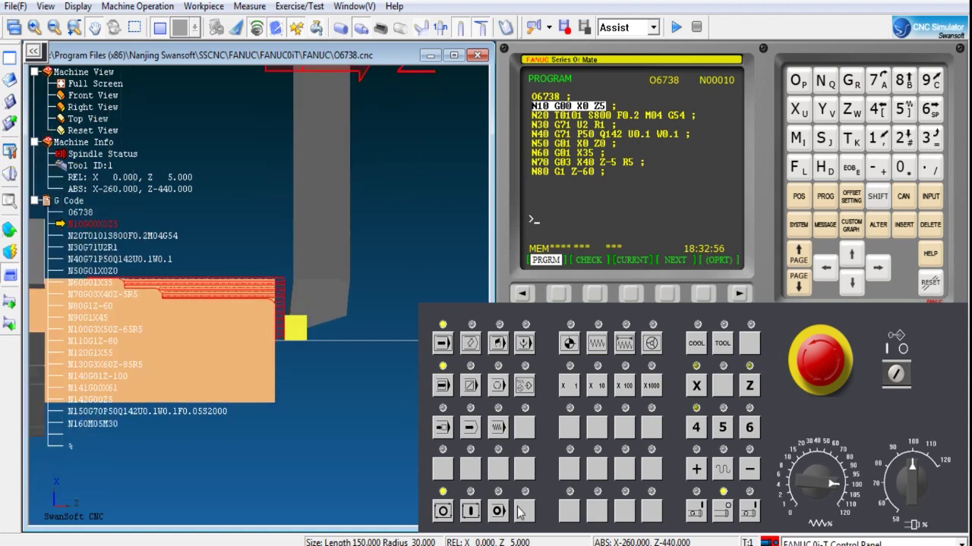
{"action": "left_click", "coordinate": [471, 513]}
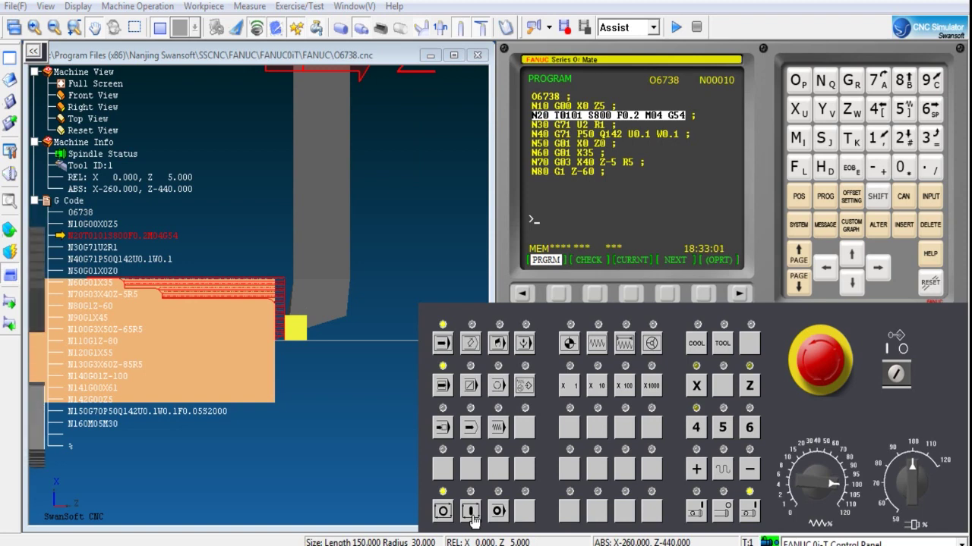
- Execute the blocks through N40 one at a time, starting the G71 roughing cycle with U2 R1, P50 Q142 and U0.1 W0.1
{"action": "left_click", "coordinate": [258, 325]}
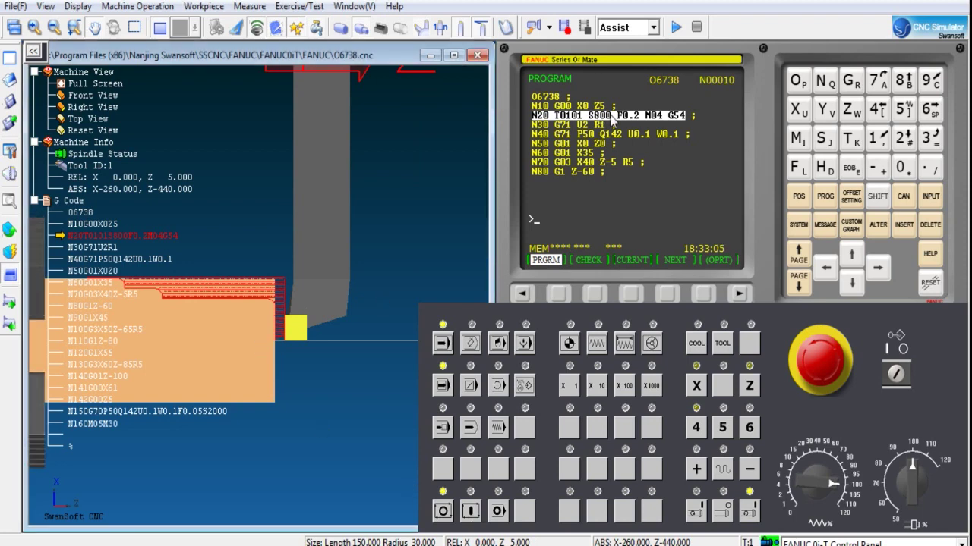
{"action": "scroll", "coordinate": [243, 341], "scroll_direction": "down", "scroll_amount": 4}
{"action": "left_click_drag", "start_coordinate": [243, 342], "coordinate": [272, 353]}
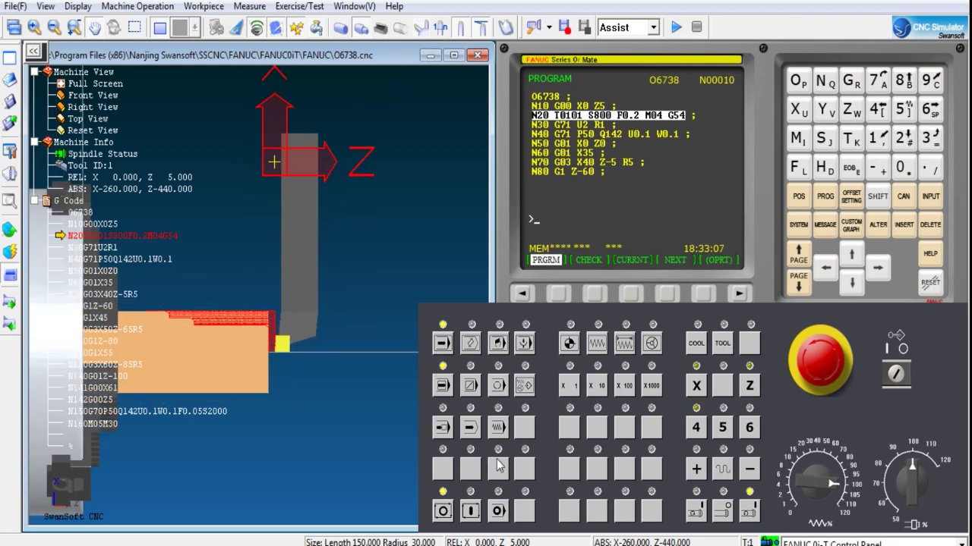
{"action": "left_click", "coordinate": [469, 514]}
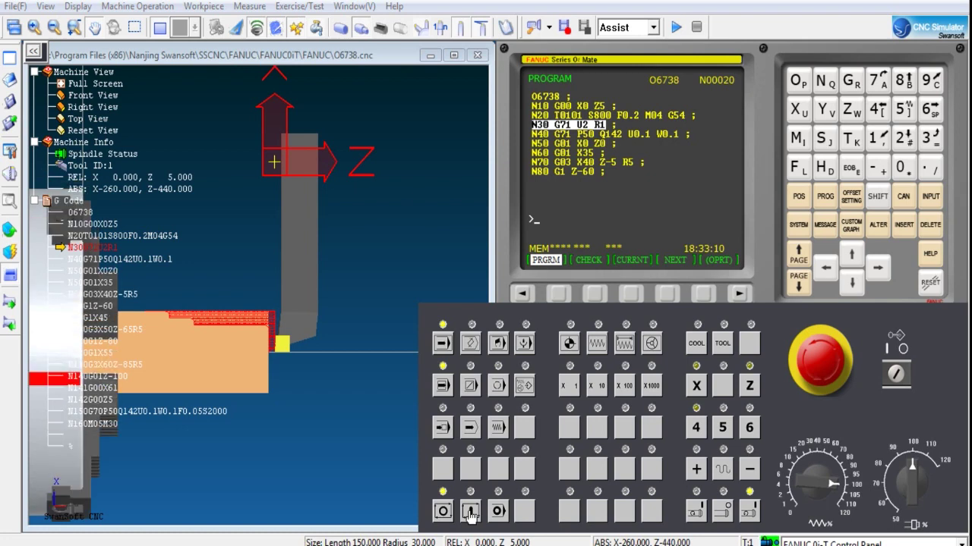
{"action": "left_click", "coordinate": [469, 513]}
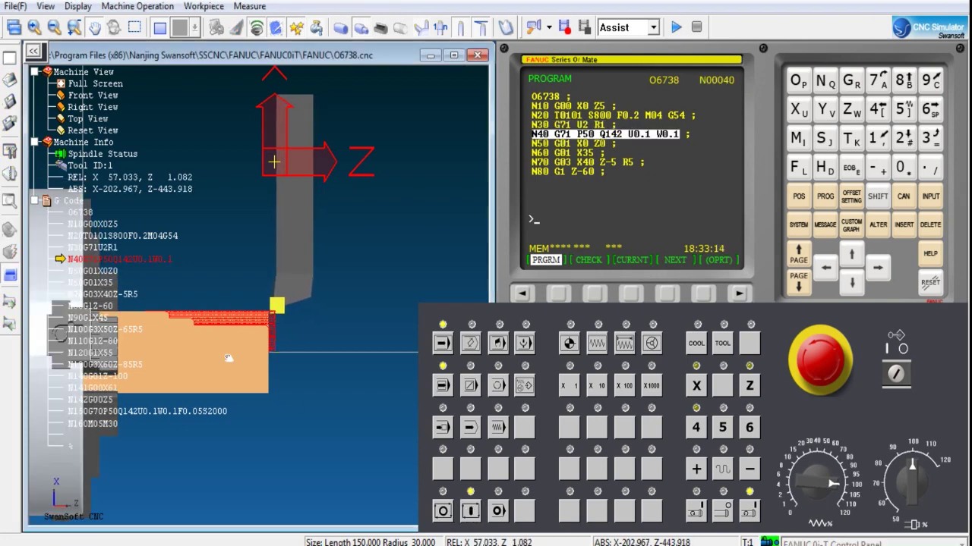
- Collapse the G-code listing and examine the G71 roughing passes on the workpiece up close
{"action": "left_click", "coordinate": [34, 201]}
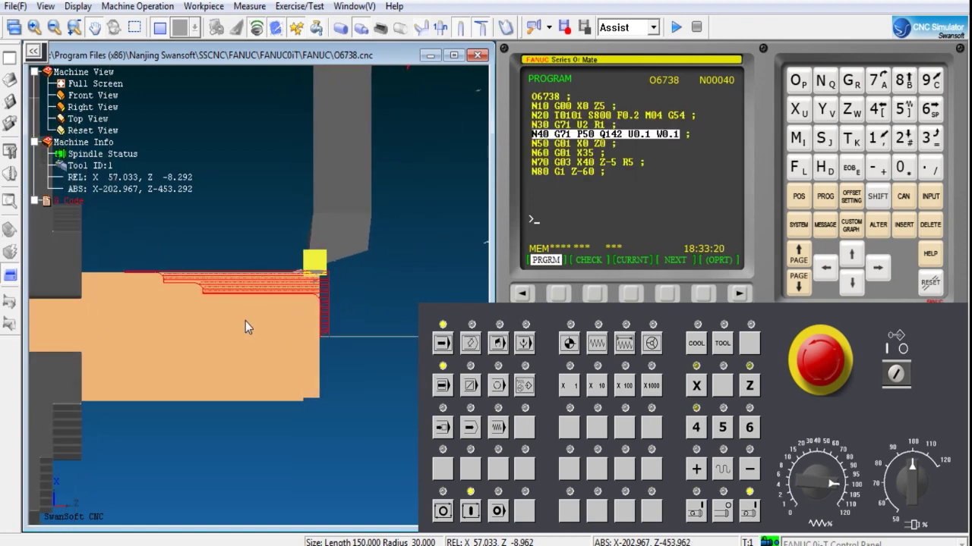
{"action": "scroll", "coordinate": [244, 321], "scroll_direction": "up", "scroll_amount": 2}
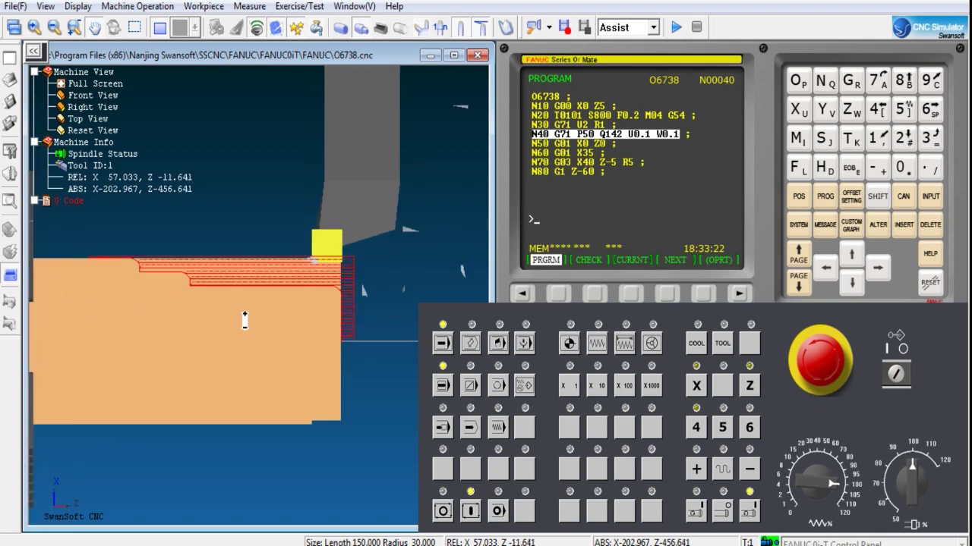
{"action": "scroll", "coordinate": [244, 321], "scroll_direction": "up", "scroll_amount": 1}
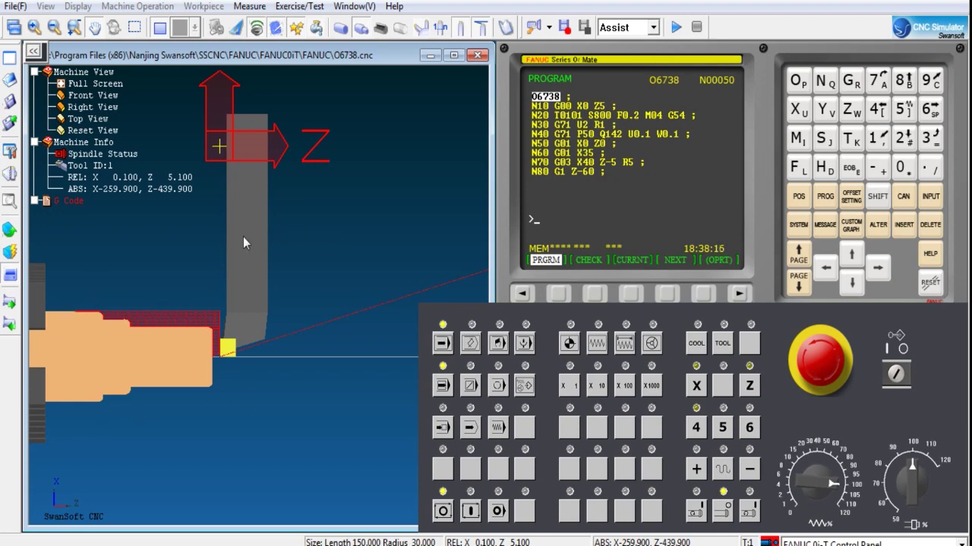
- Measure the turned workpiece's feature points from the end-face corner to the first shoulder, and turn on all dimensions
{"action": "left_click", "coordinate": [242, 30]}
{"action": "left_click", "coordinate": [267, 50]}
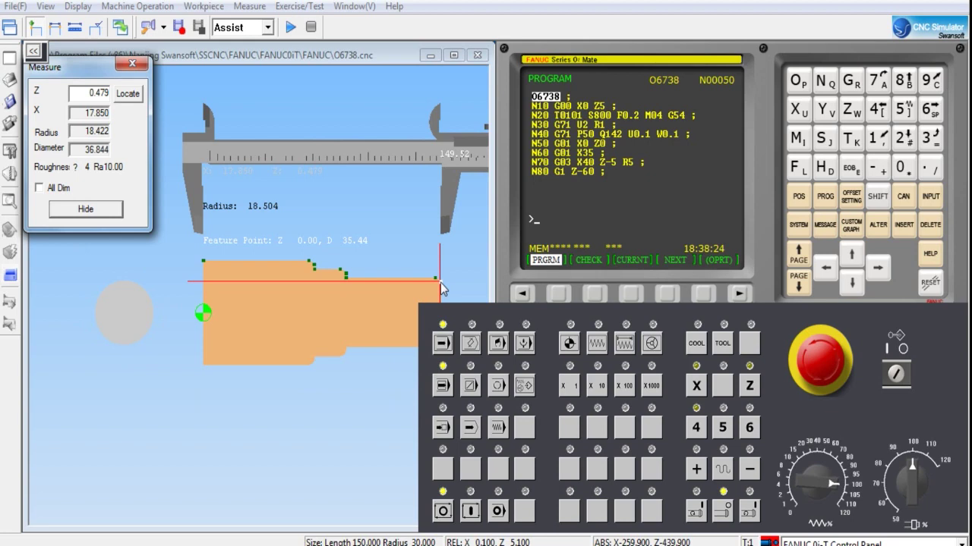
{"action": "left_click", "coordinate": [440, 283]}
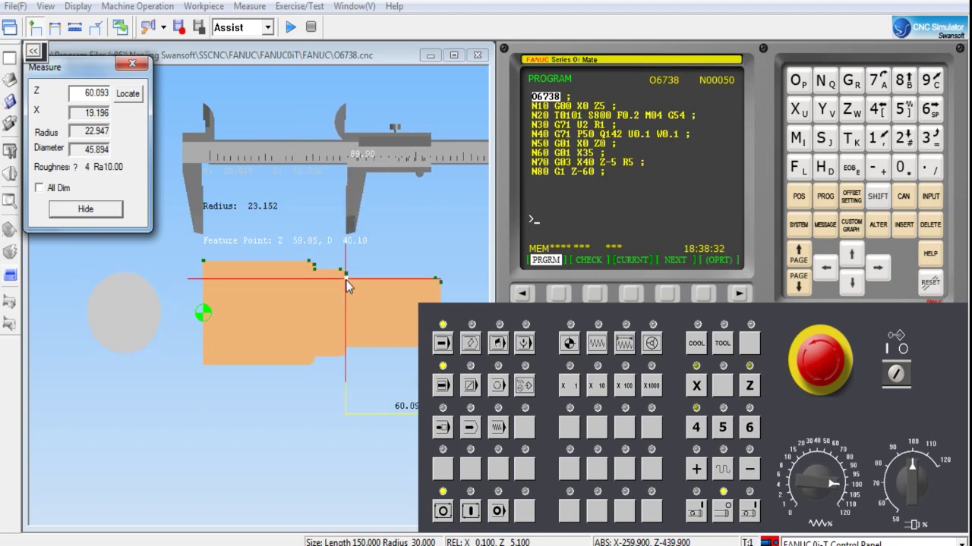
{"action": "left_click", "coordinate": [57, 189]}
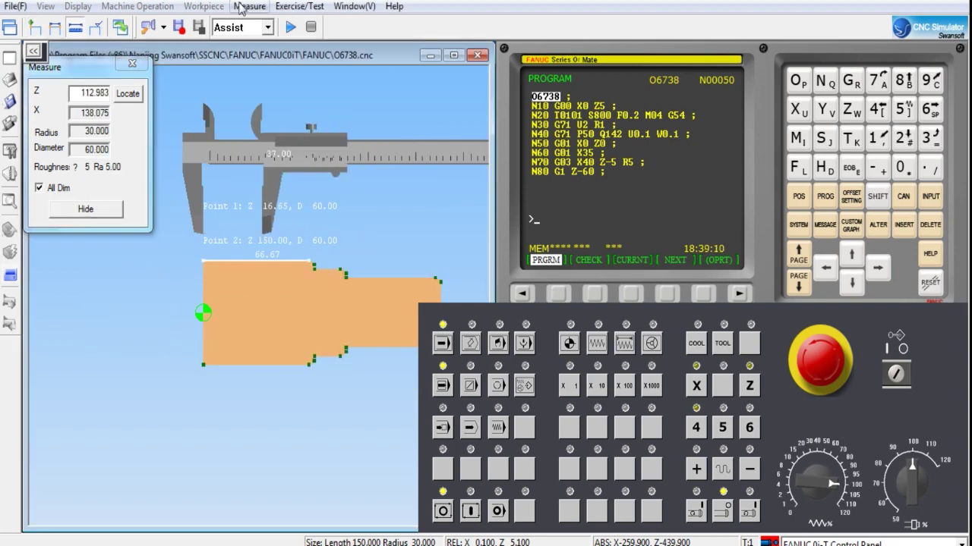
- Leave the measurement view and examine the turned workpiece in the machine with the chuck in view
{"action": "left_click", "coordinate": [249, 6]}
{"action": "left_click", "coordinate": [277, 123]}
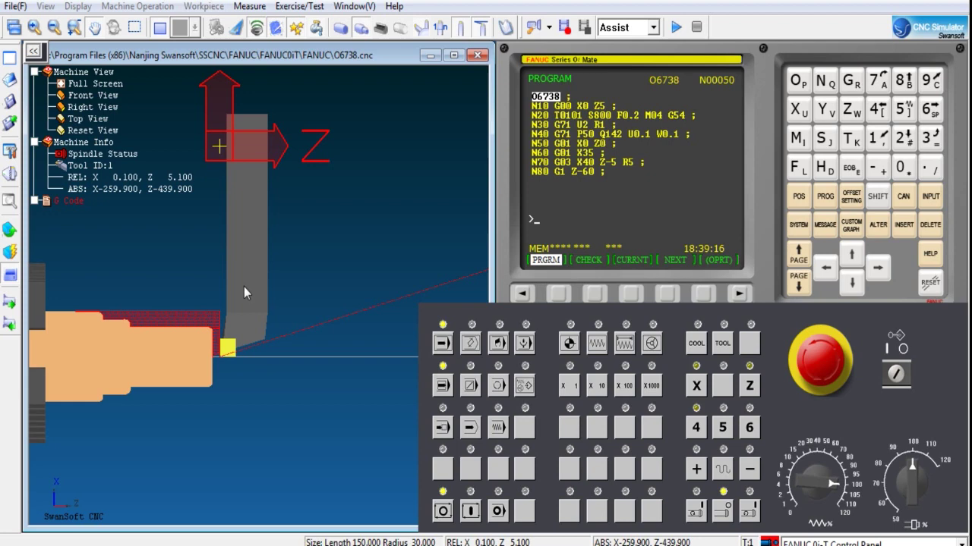
{"action": "scroll", "coordinate": [243, 285], "scroll_direction": "down", "scroll_amount": 3}
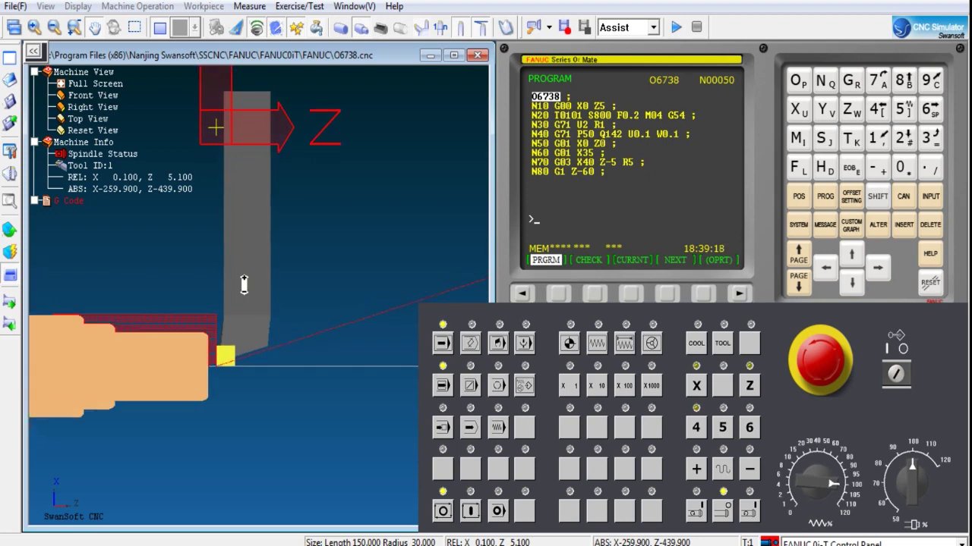
{"action": "scroll", "coordinate": [243, 285], "scroll_direction": "down", "scroll_amount": 3}
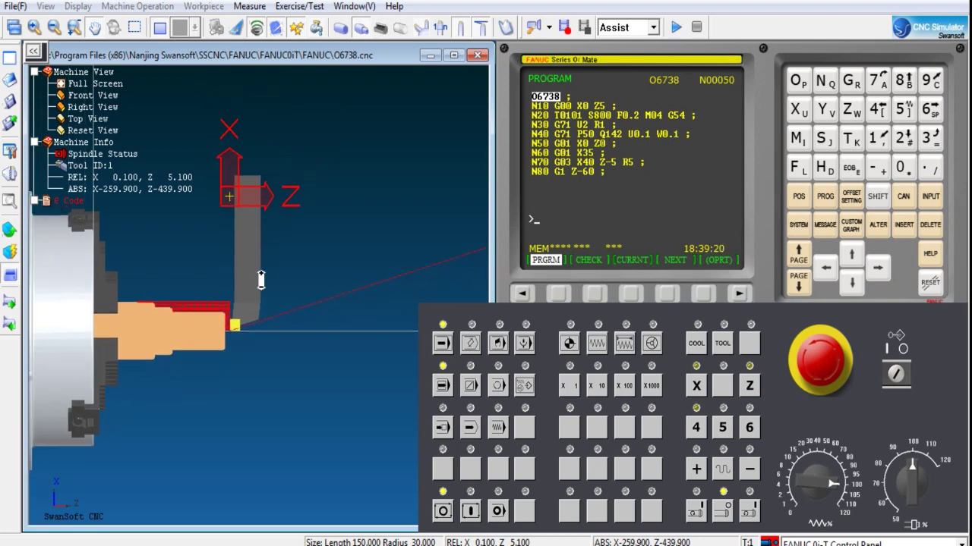